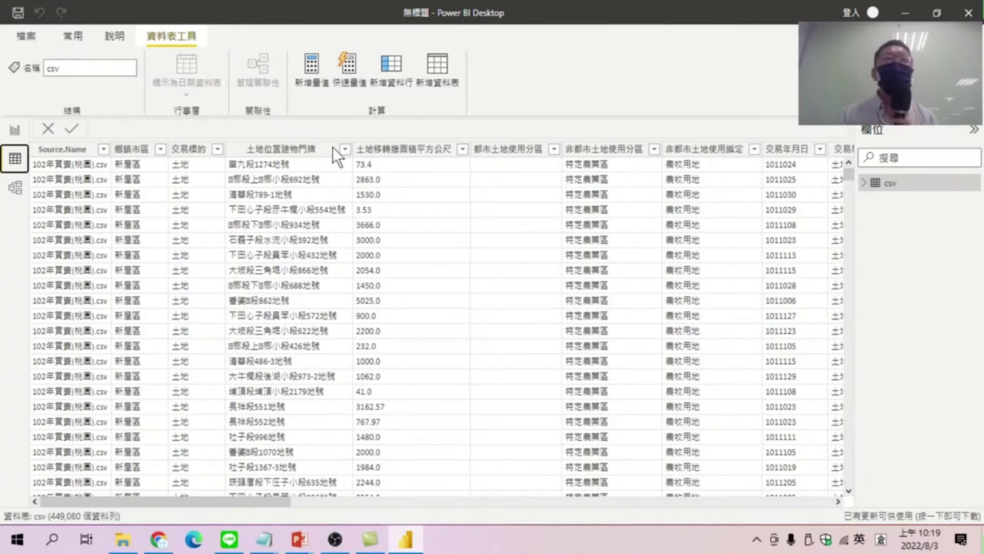
- Switch to Report view and launch the Power Query editor with Transform Data
click(15, 128)
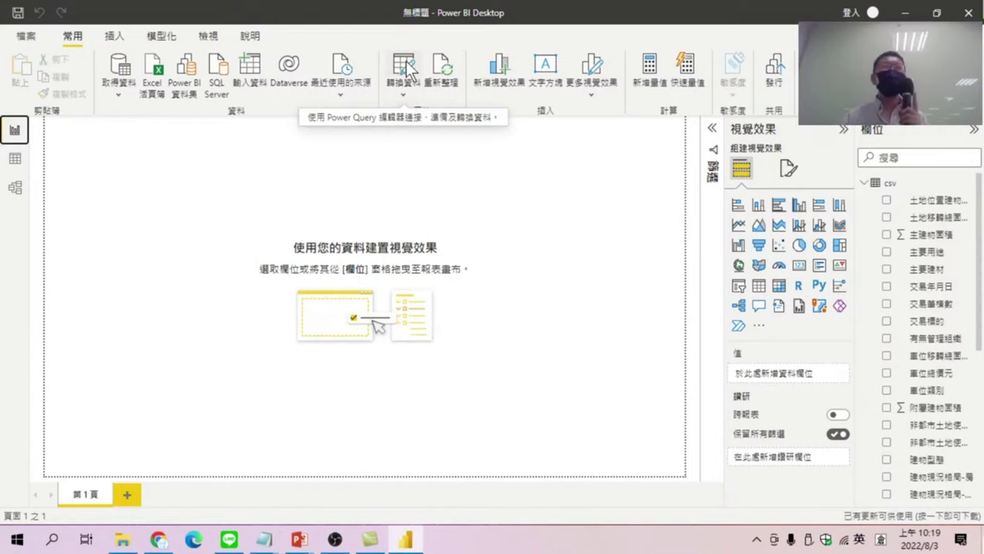
click(408, 69)
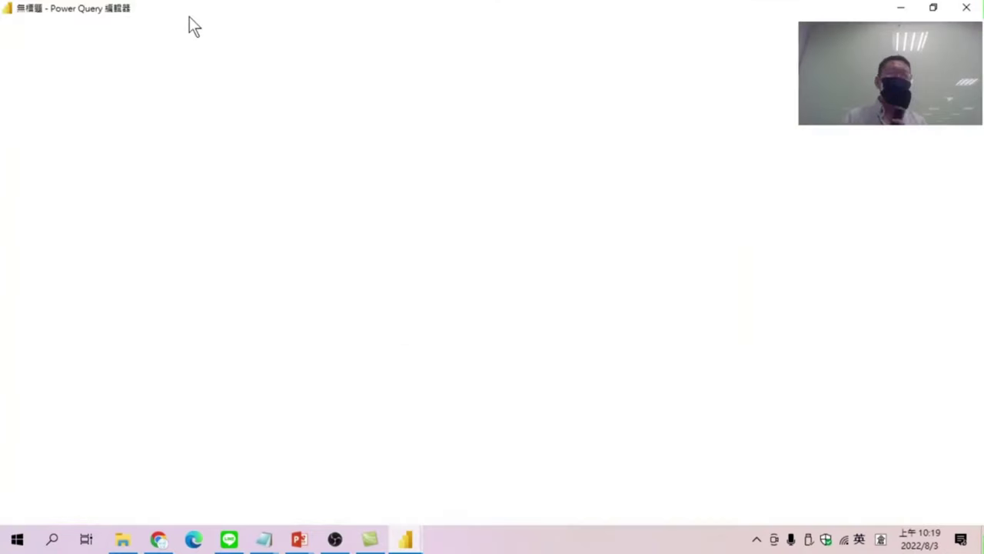
- Maximize the Power Query editor window to fill the screen
double_click(102, 13)
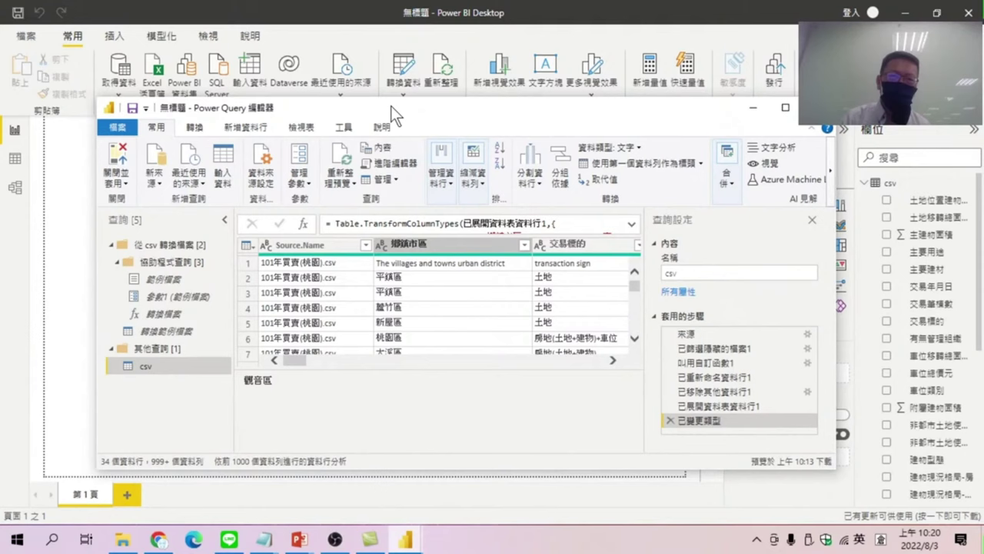
drag(390, 106, 381, 135)
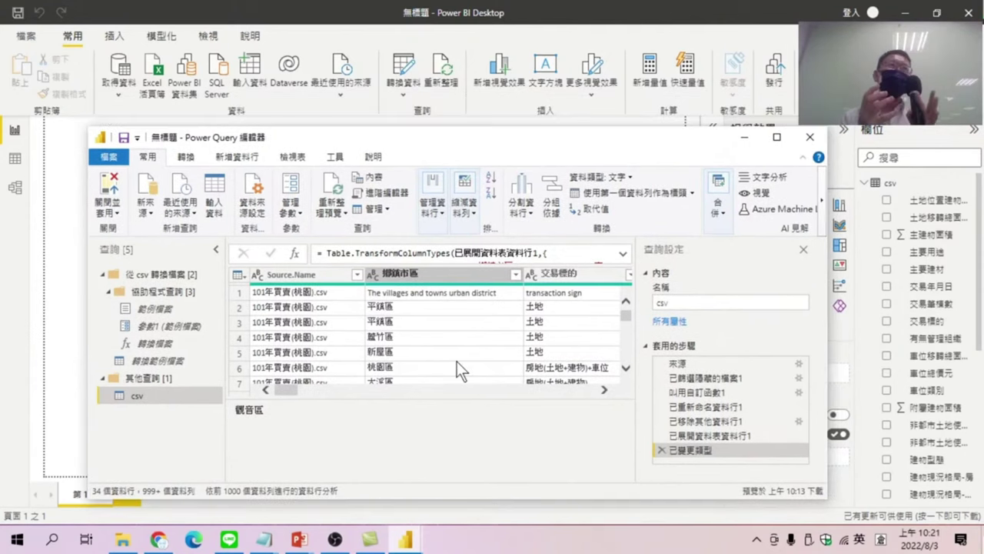
key(super+Up)
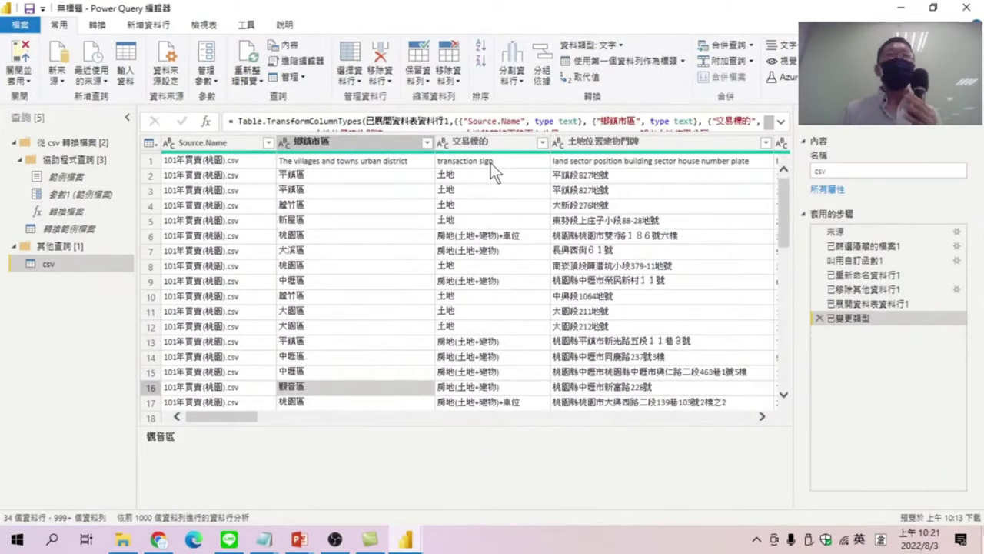
- Check Source.Name's type options without changing them, then scroll right to 土地移轉總面積平方公尺
click(167, 141)
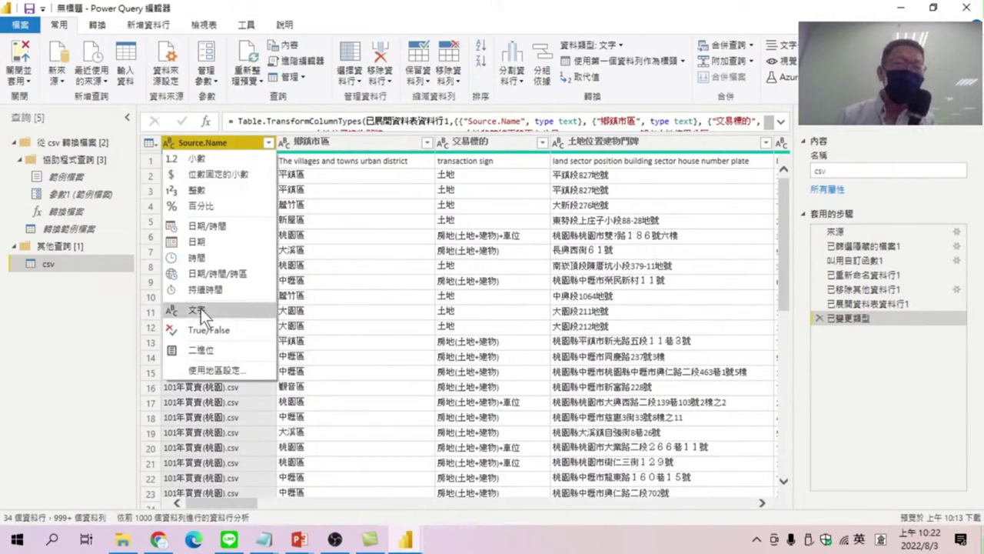
click(198, 243)
click(352, 10)
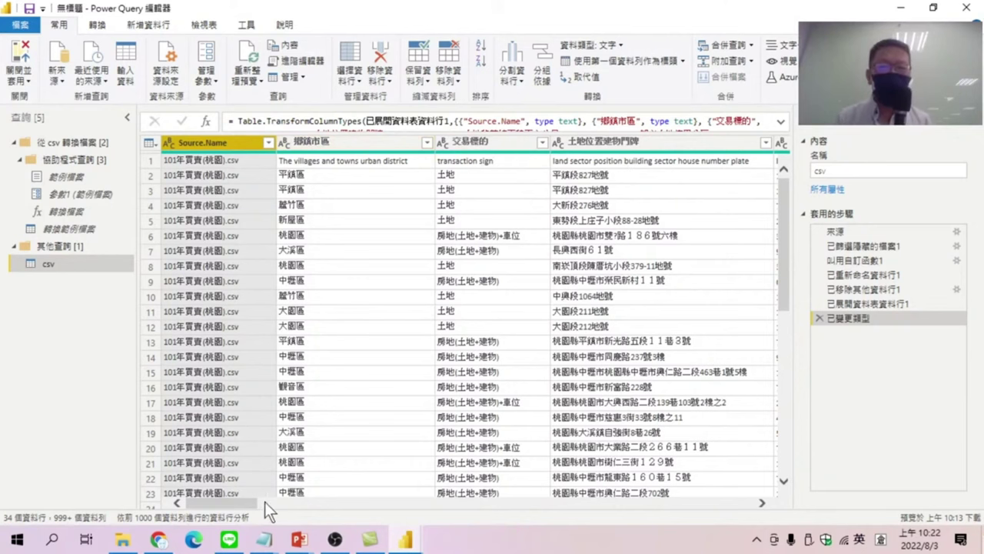
drag(237, 501, 314, 525)
- Change 土地移轉總面積平方公尺 to 小數 (Decimal Number), which shows an Error in row 1
click(246, 142)
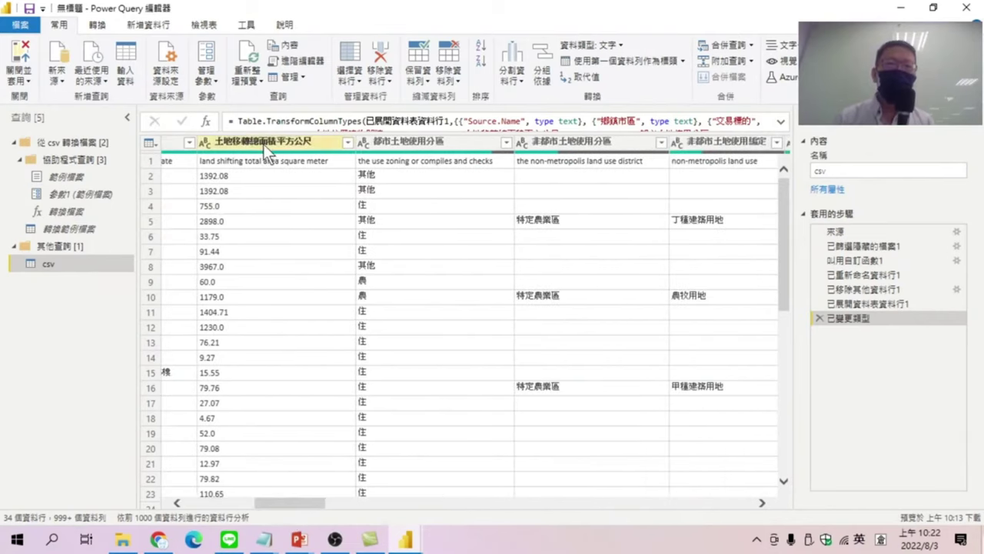
click(203, 141)
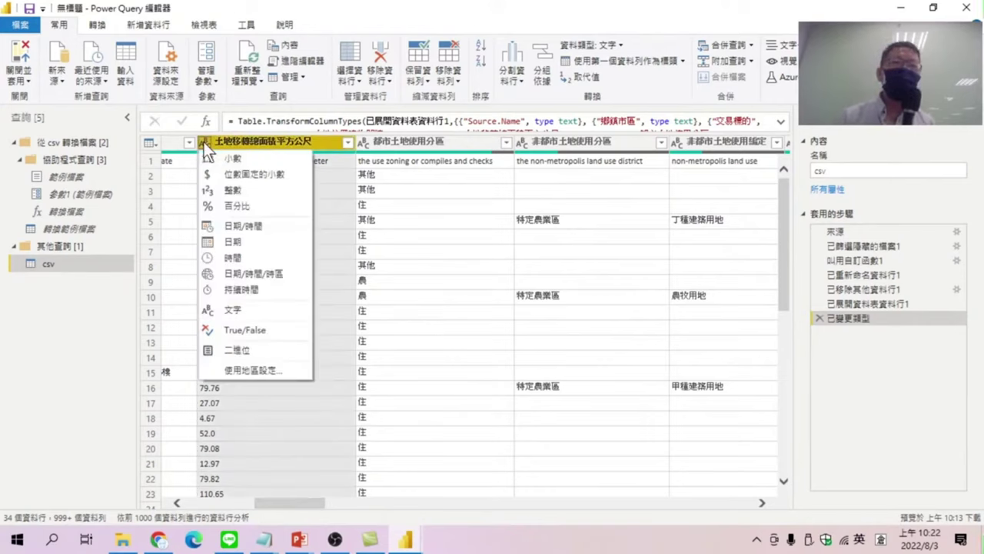
click(225, 156)
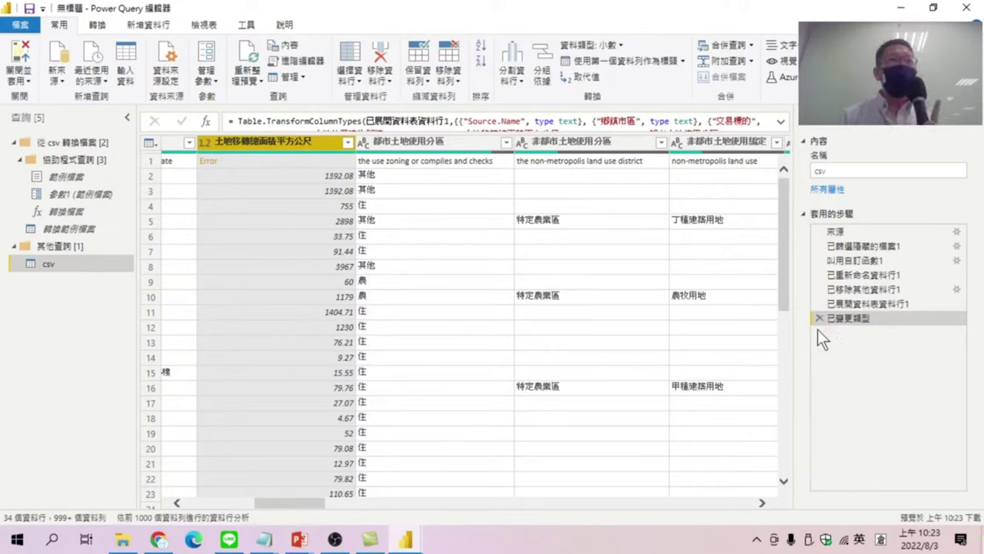
click(855, 319)
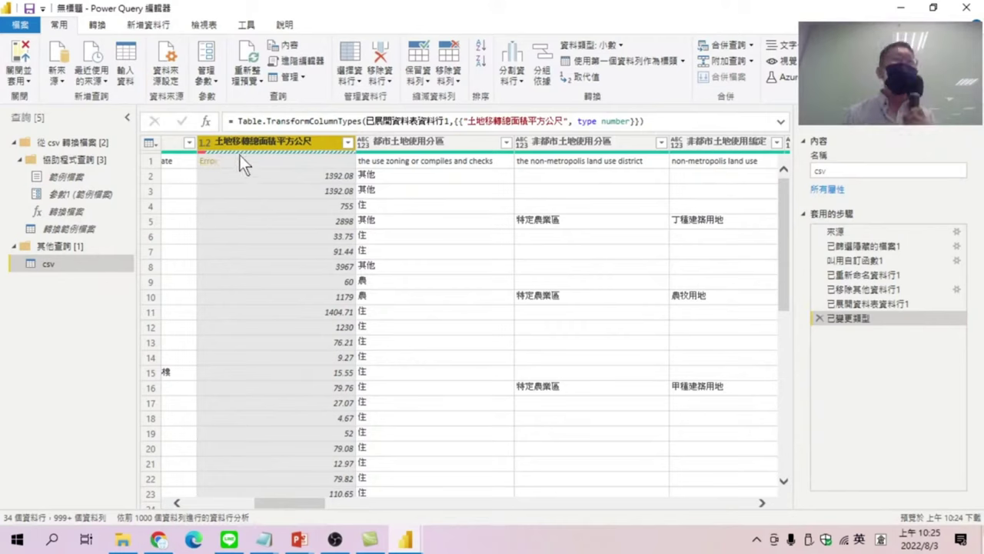
- Use 移除錯誤 on the area column so 土地移轉總面積平方公尺 starts at 1392.08
mouse_move(231, 152)
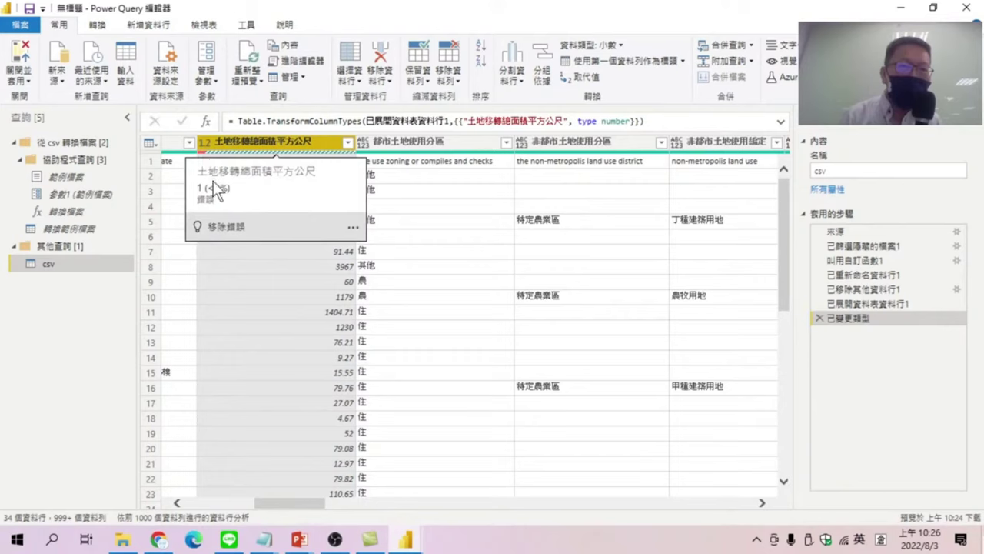
click(222, 228)
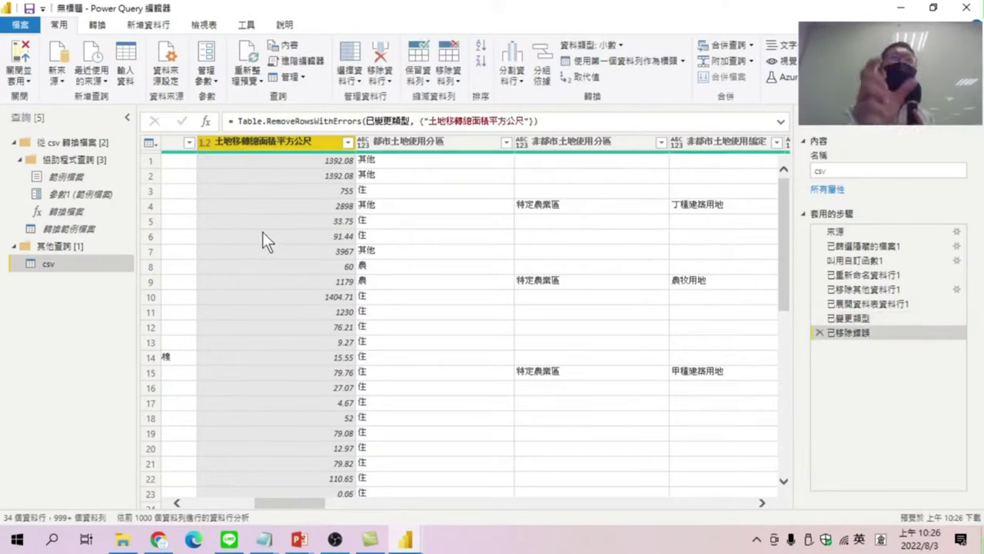